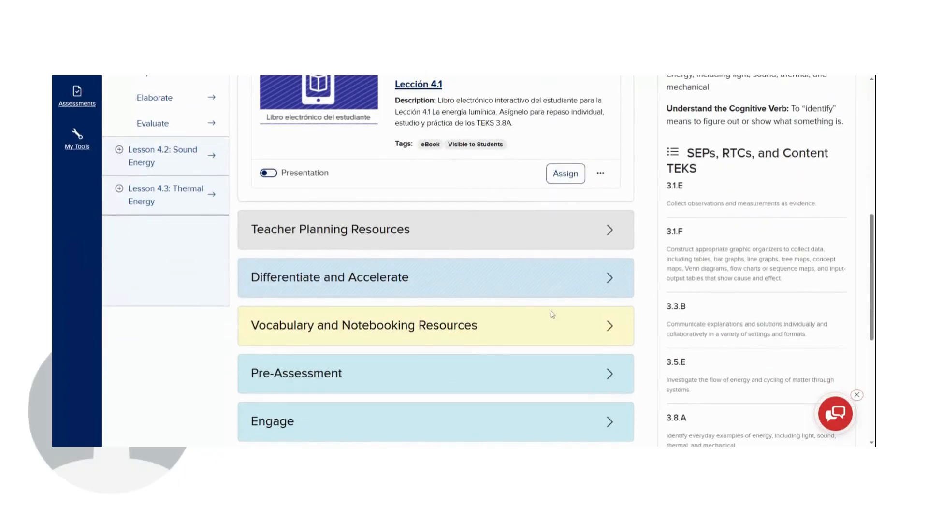
Step: Open the Differentiate and Accelerate resources of Lesson 4.1 and start assigning LearnSmart: TEKS 3.8A
{"action": "scroll", "coordinate": [607, 289], "scroll_direction": "up", "scroll_amount": 6}
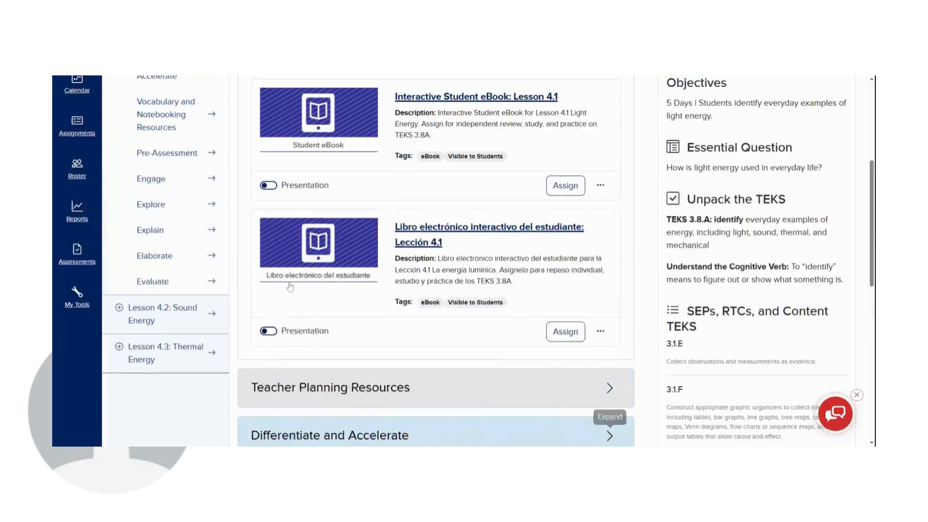
{"action": "left_click", "coordinate": [168, 175]}
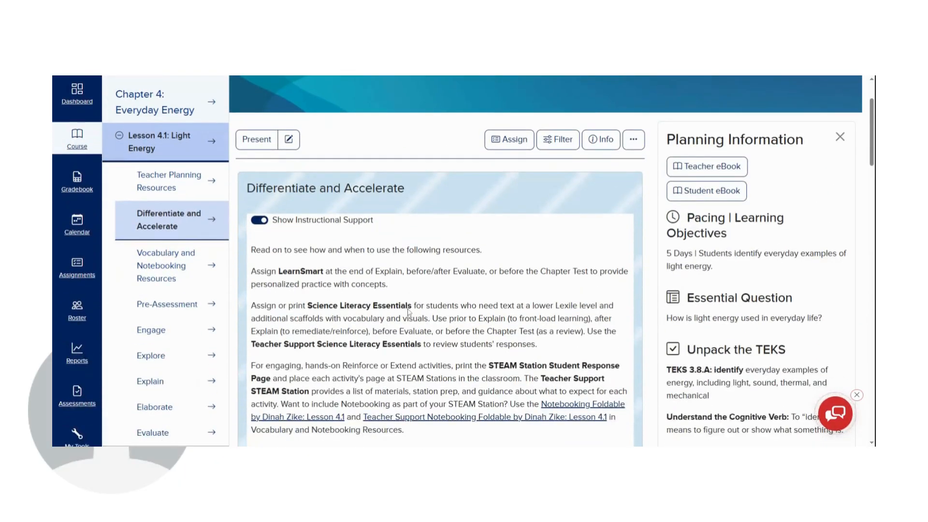
{"action": "scroll", "coordinate": [408, 312], "scroll_direction": "down", "scroll_amount": 5}
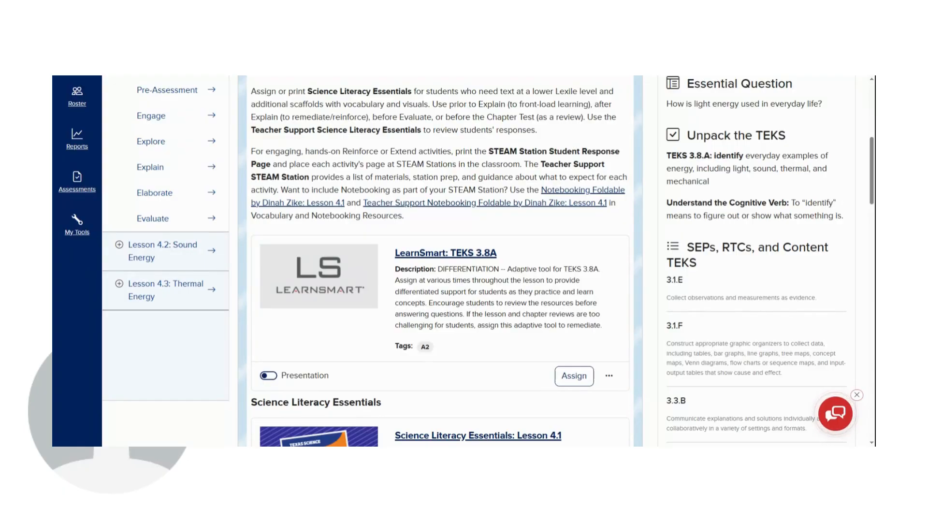
{"action": "left_click", "coordinate": [587, 382]}
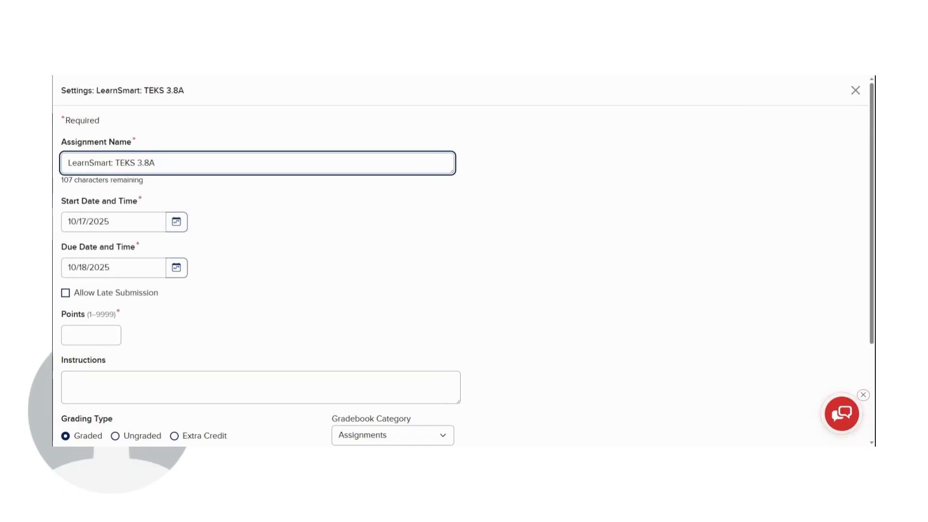
Step: Set the assignment's due date to 10/31/2025
{"action": "left_click", "coordinate": [180, 277]}
{"action": "left_click", "coordinate": [180, 277]}
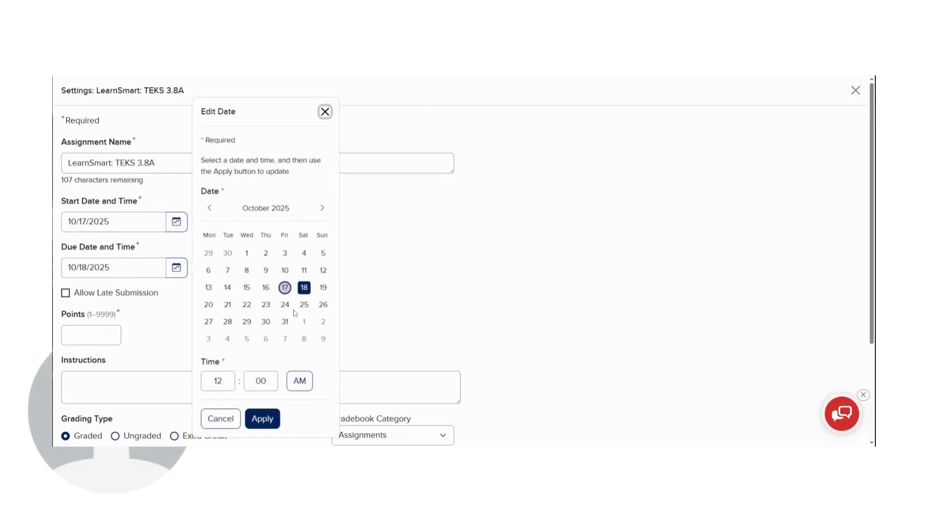
{"action": "left_click", "coordinate": [287, 328]}
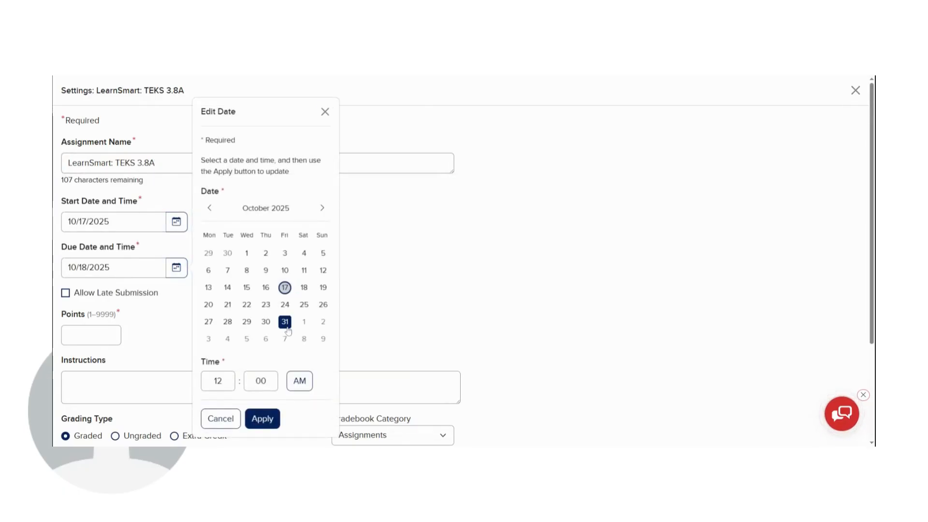
{"action": "left_click", "coordinate": [264, 420]}
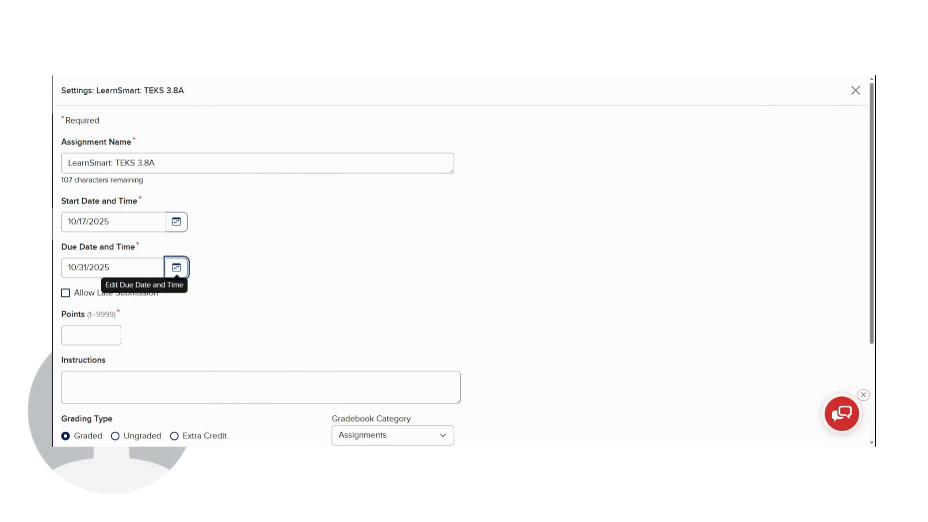
Step: Allow late submission, set the points to 15, and assign LearnSmart: TEKS 3.8A to the class
{"action": "left_click", "coordinate": [66, 293]}
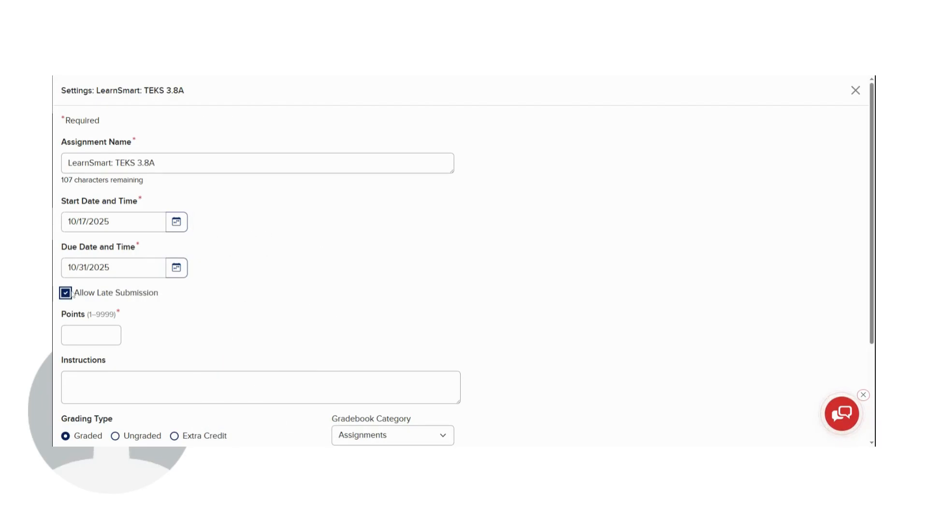
{"action": "left_click", "coordinate": [85, 335]}
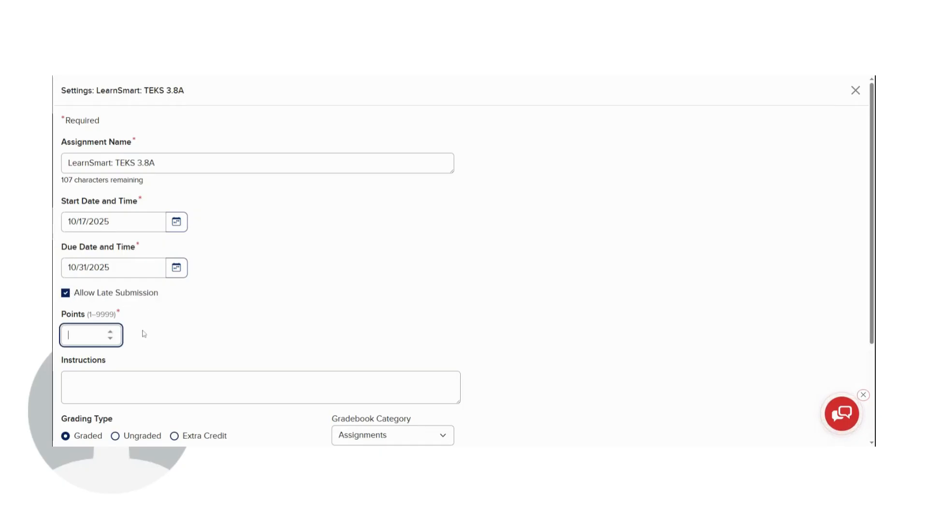
{"action": "type", "text": "15"}
{"action": "scroll", "coordinate": [165, 325], "scroll_direction": "down", "scroll_amount": 1}
{"action": "scroll", "coordinate": [171, 299], "scroll_direction": "down", "scroll_amount": 2}
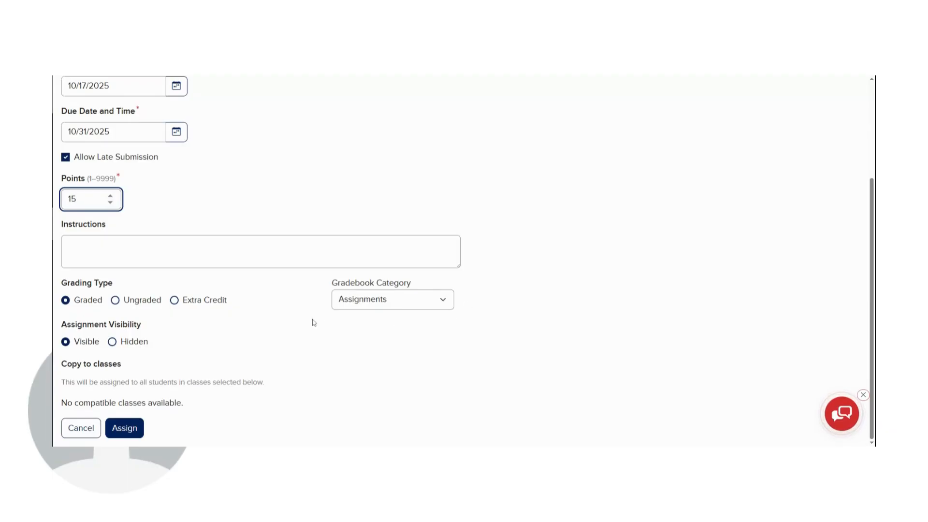
{"action": "left_click", "coordinate": [135, 430]}
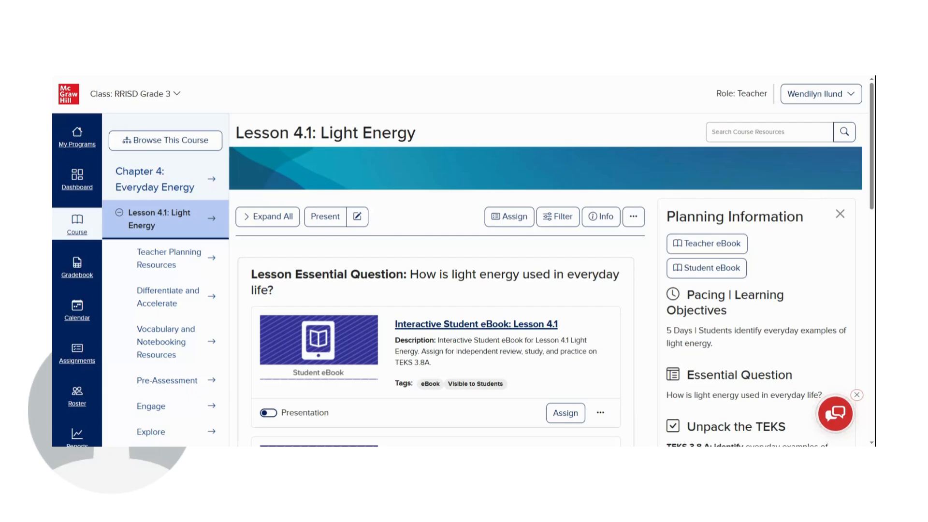
Step: Open the LearnSmart: TEKS 3.8A assignment from the class assignments for editing and bring up its content selection
{"action": "left_click", "coordinate": [78, 364]}
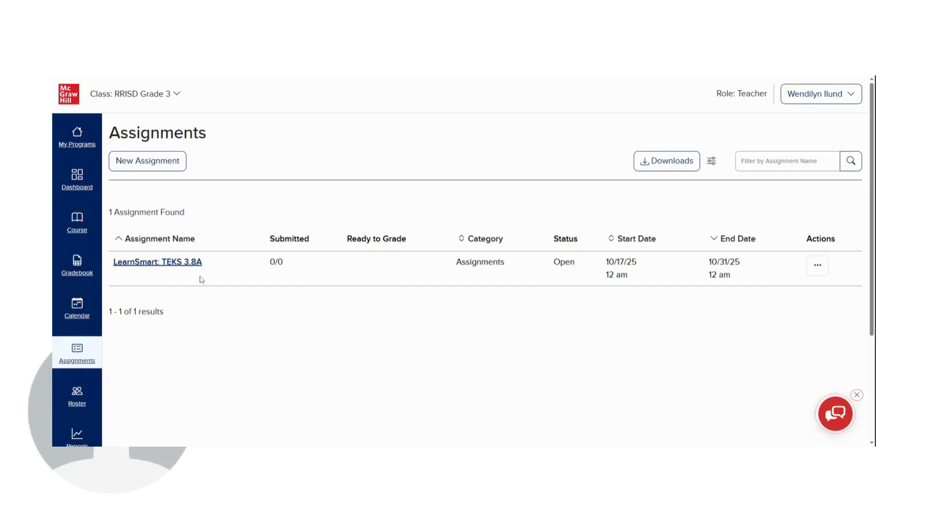
{"action": "left_click", "coordinate": [815, 266]}
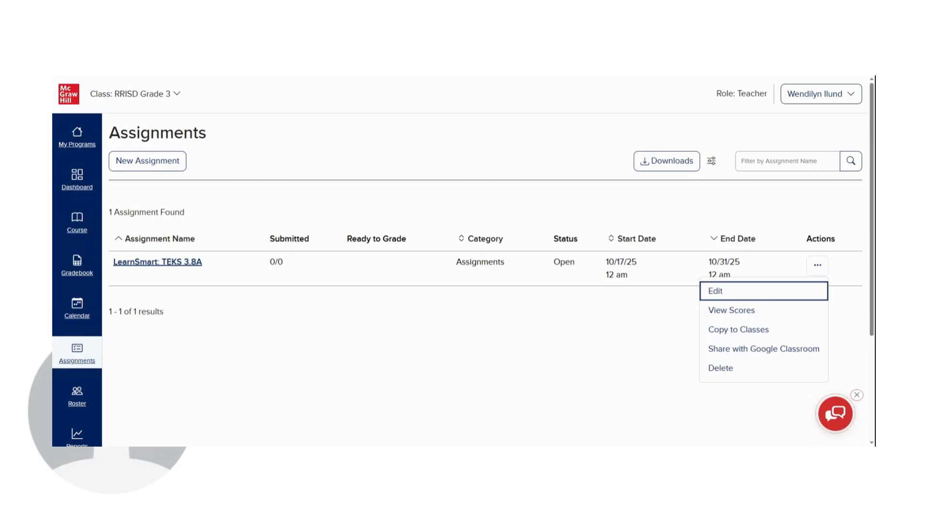
{"action": "left_click", "coordinate": [772, 293]}
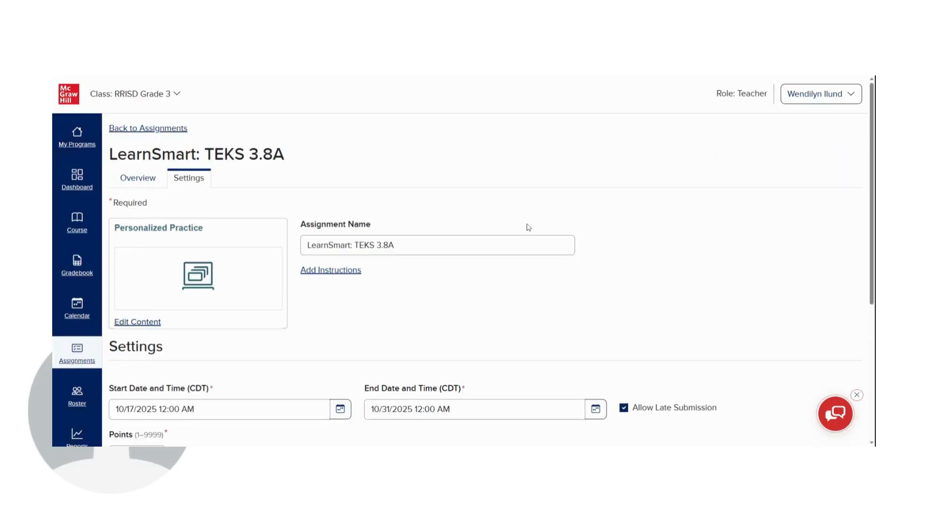
{"action": "scroll", "coordinate": [462, 214], "scroll_direction": "down", "scroll_amount": 1}
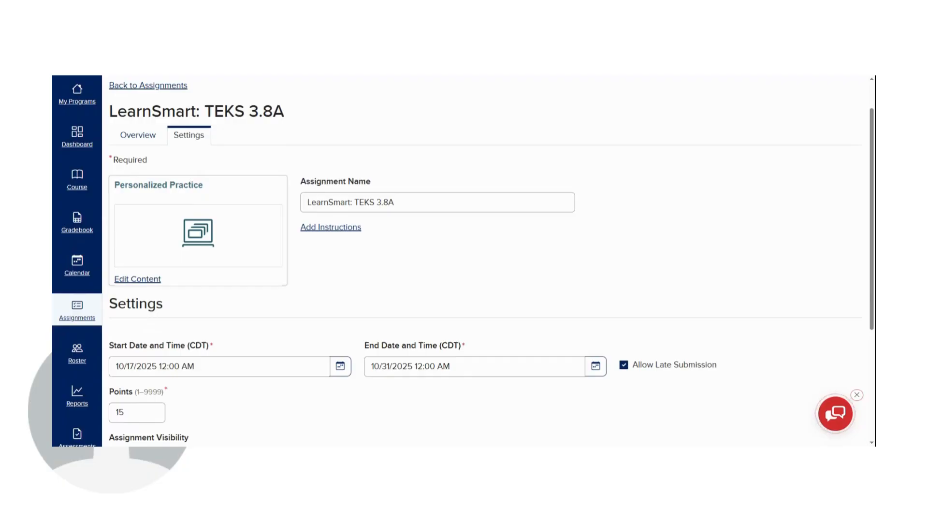
{"action": "left_click", "coordinate": [131, 282]}
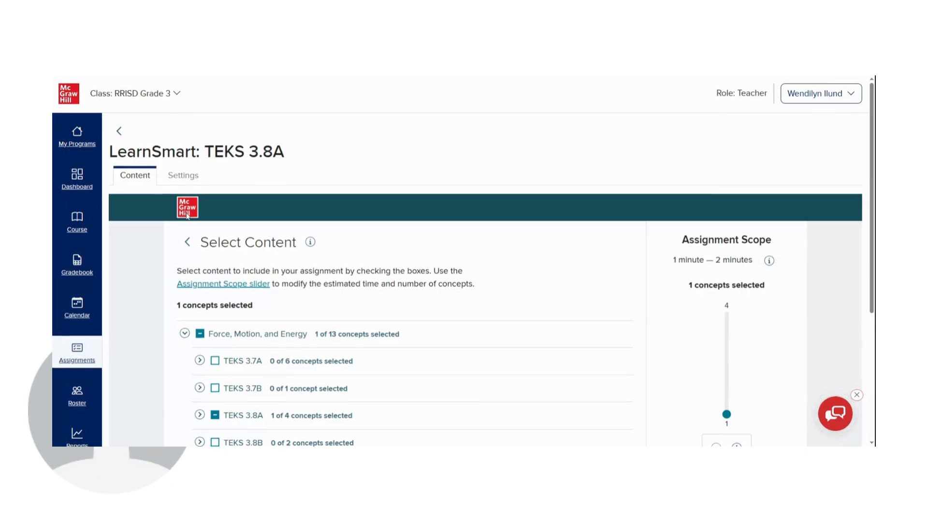
Step: Expand TEKS 3.8A and its nested concept group down to the individual energy concepts
{"action": "scroll", "coordinate": [188, 216], "scroll_direction": "down", "scroll_amount": 1}
{"action": "scroll", "coordinate": [188, 217], "scroll_direction": "down", "scroll_amount": 1}
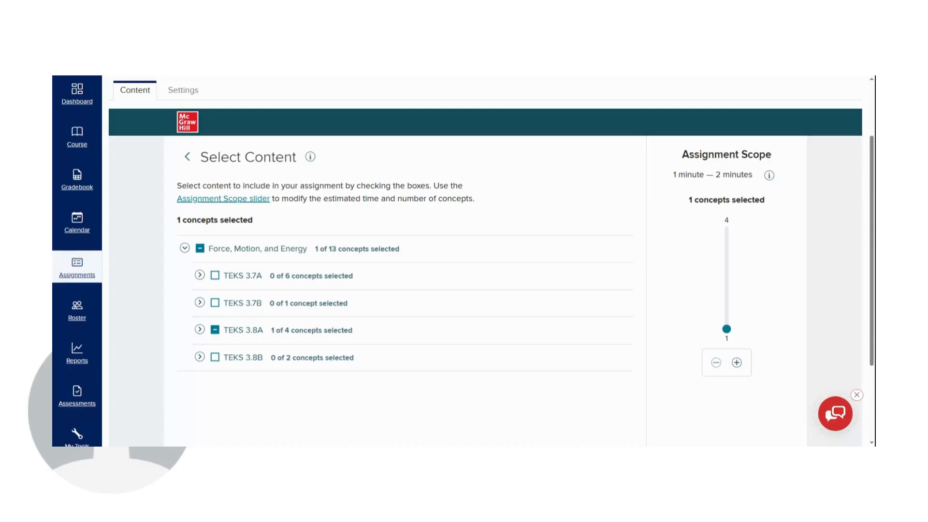
{"action": "left_click", "coordinate": [200, 330]}
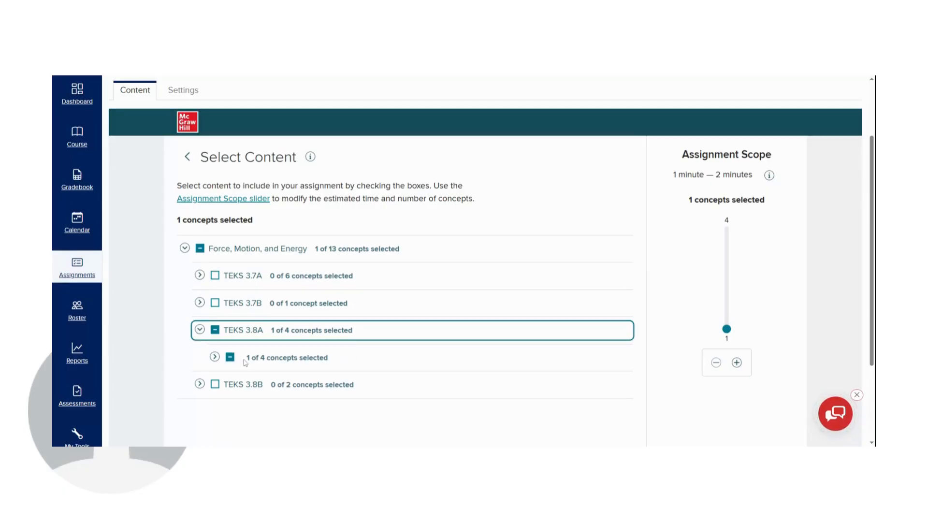
{"action": "left_click", "coordinate": [215, 357]}
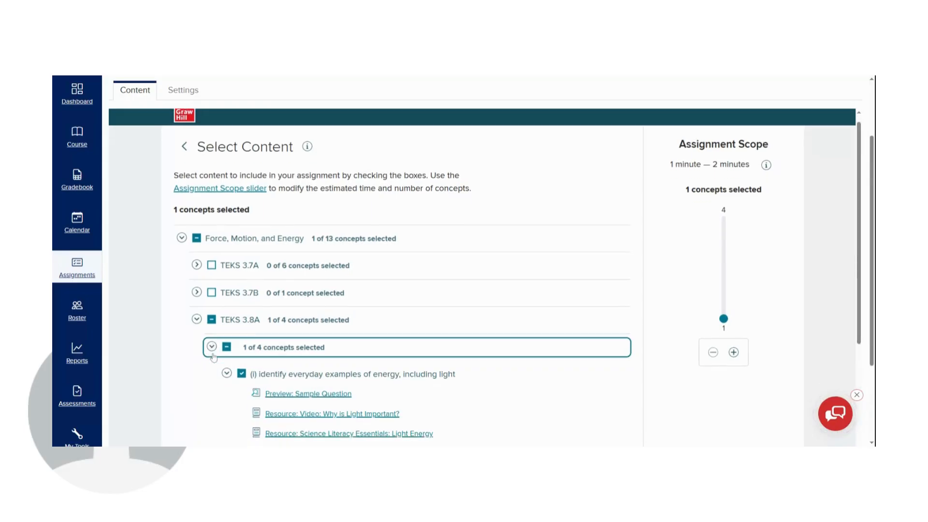
{"action": "scroll", "coordinate": [214, 357], "scroll_direction": "down", "scroll_amount": 4}
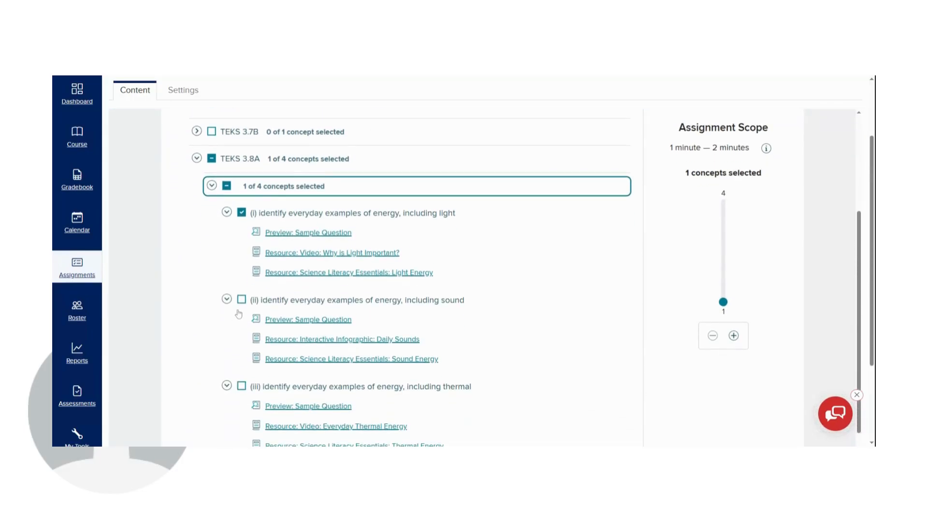
{"action": "scroll", "coordinate": [242, 324], "scroll_direction": "down", "scroll_amount": 3}
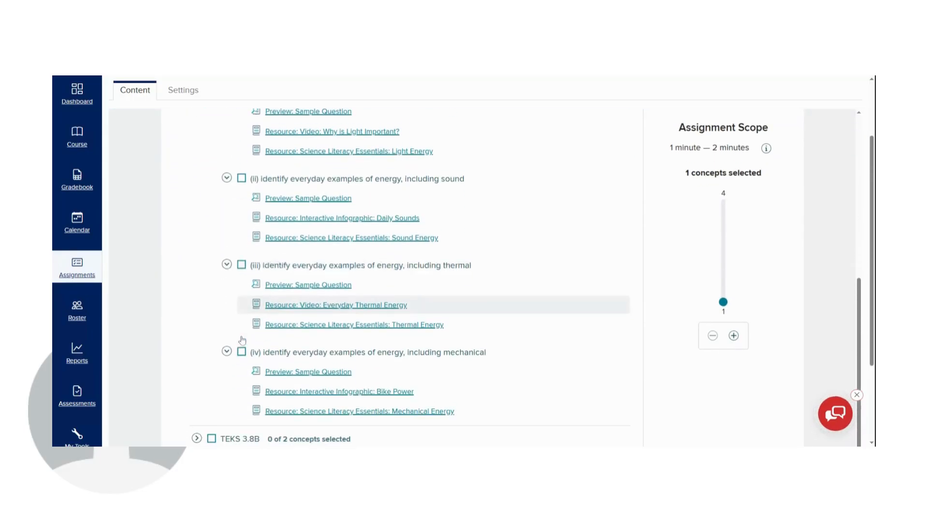
{"action": "scroll", "coordinate": [238, 350], "scroll_direction": "up", "scroll_amount": 2}
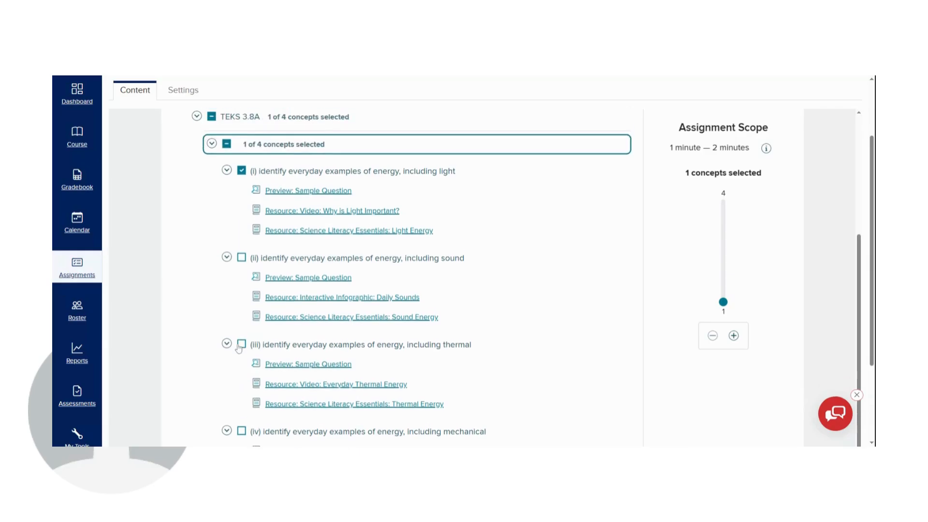
Step: Add the sound and thermal energy concepts under TEKS 3.8A to the assignment
{"action": "left_click", "coordinate": [242, 260]}
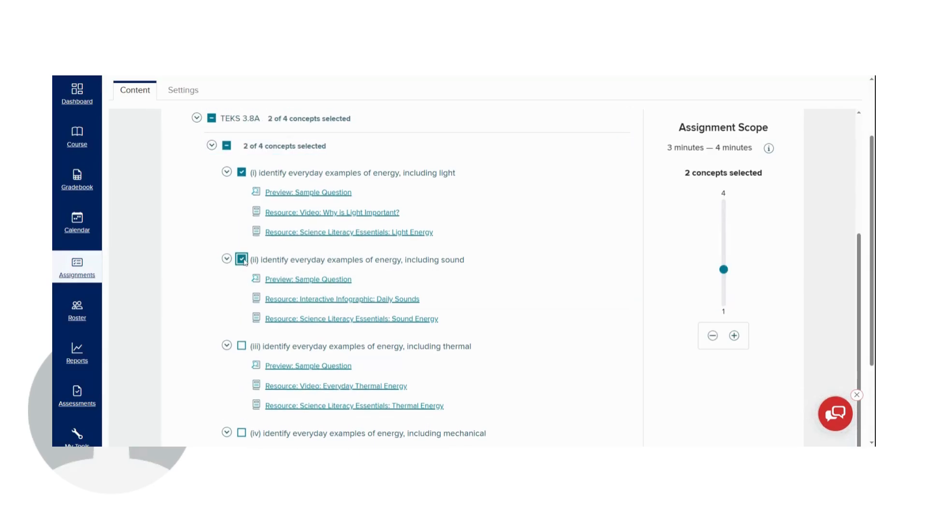
{"action": "left_click", "coordinate": [241, 260]}
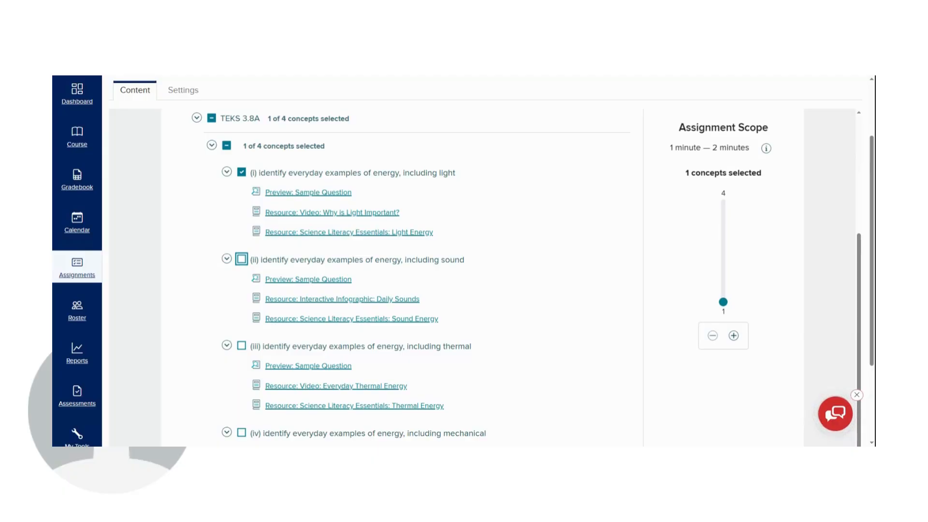
{"action": "left_click", "coordinate": [242, 260]}
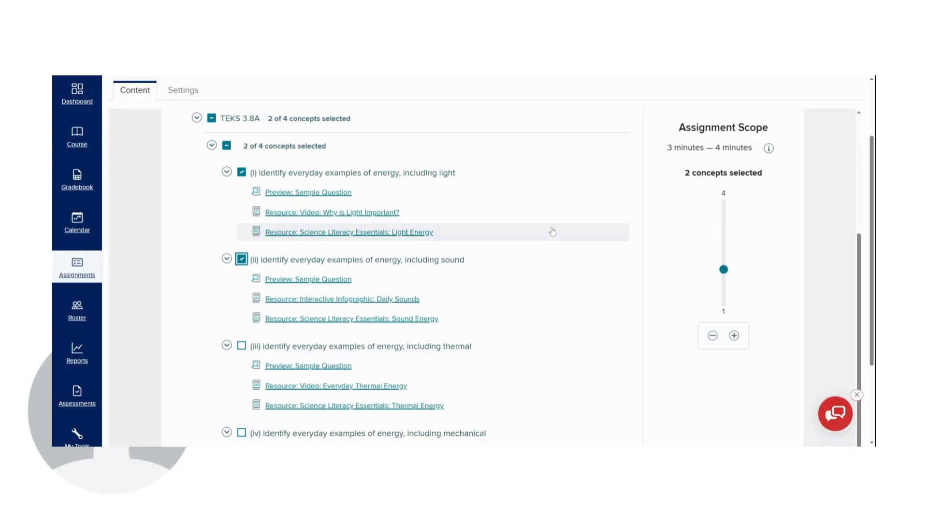
{"action": "left_click", "coordinate": [242, 346]}
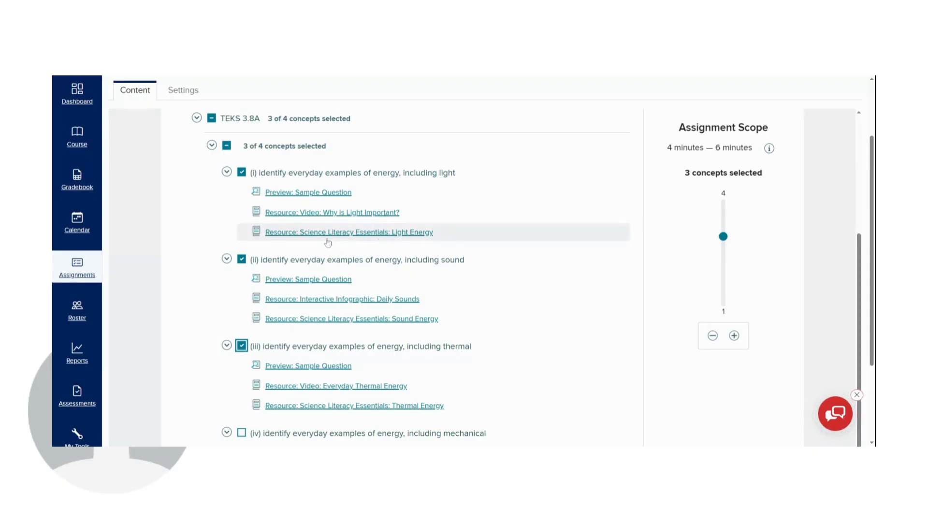
Step: Remove the thermal energy concept from the assignment and try adjusting the Assignment Scope slider
{"action": "mouse_move", "coordinate": [724, 271]}
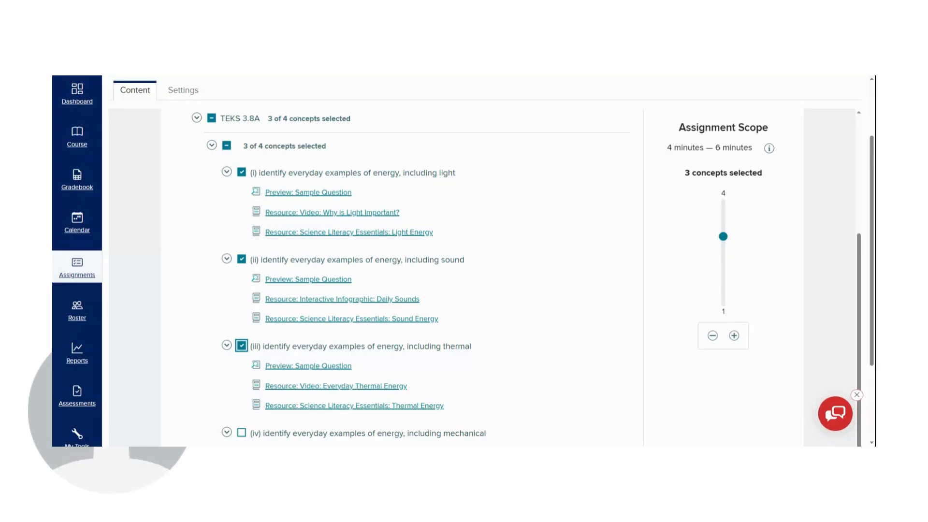
{"action": "left_click", "coordinate": [242, 346]}
{"action": "left_click", "coordinate": [723, 270]}
{"action": "left_click_drag", "start_coordinate": [724, 269], "coordinate": [730, 289]}
{"action": "left_click_drag", "start_coordinate": [678, 127], "coordinate": [756, 153]}
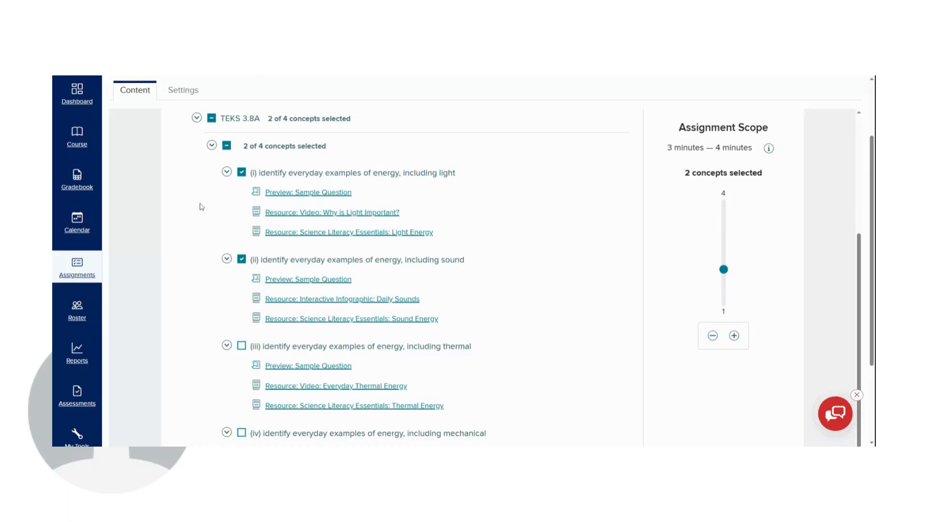
Step: Deselect the sound and light energy concepts under TEKS 3.8A
{"action": "left_click", "coordinate": [241, 259]}
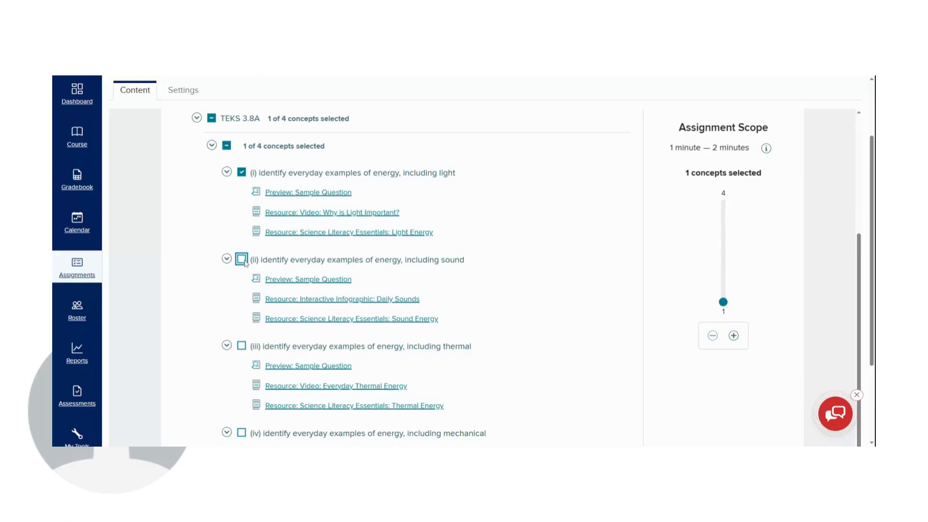
{"action": "left_click", "coordinate": [242, 173]}
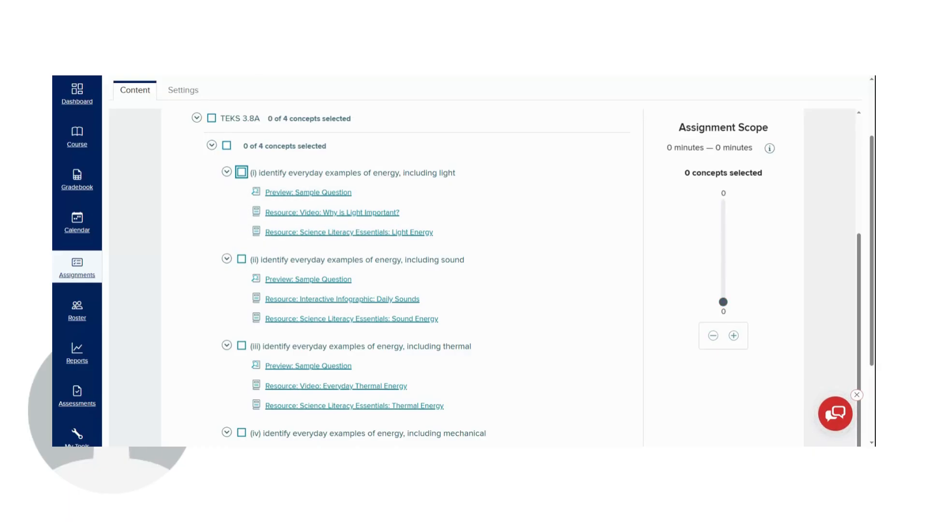